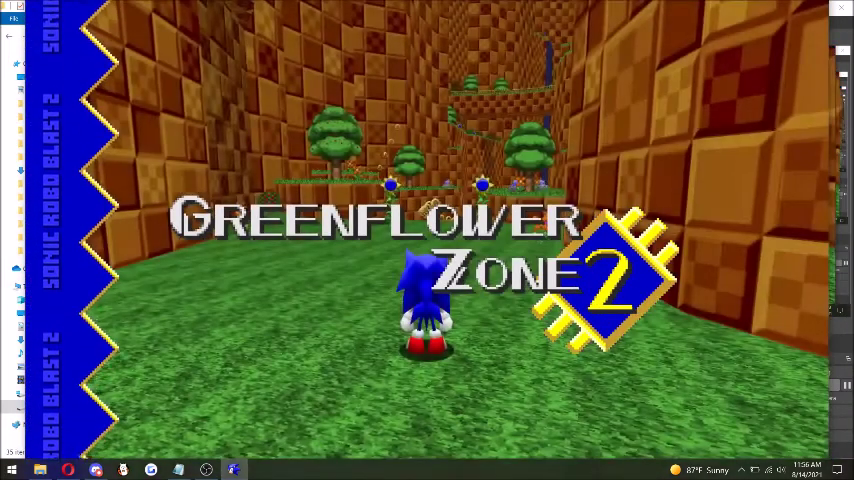
key("Up")
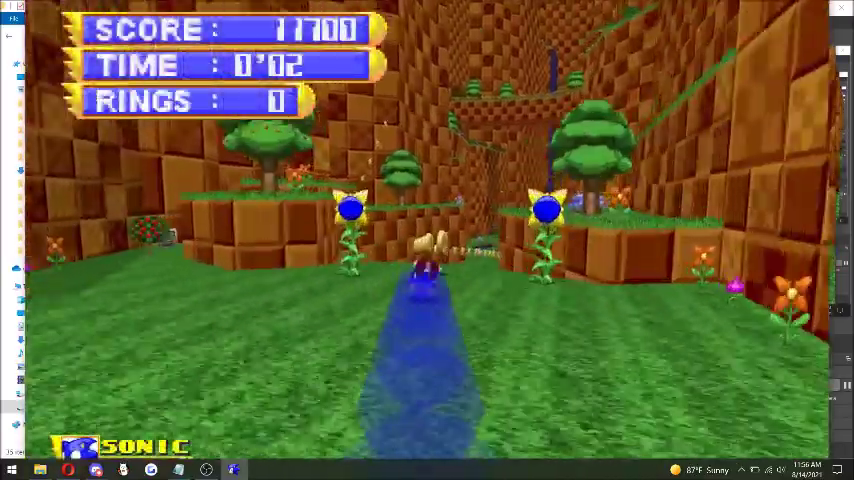
key("Up")
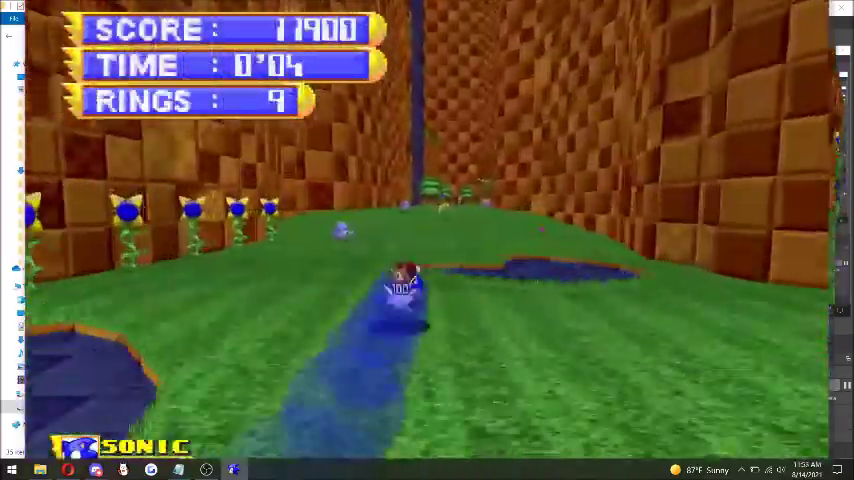
key("Up")
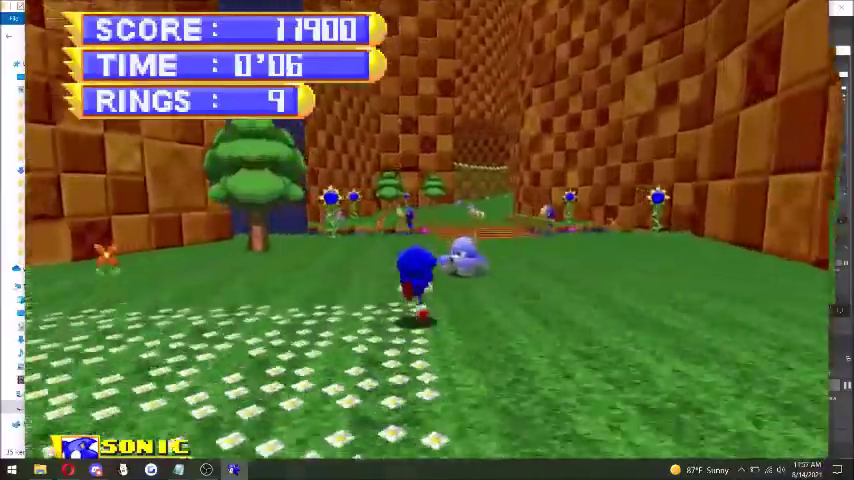
key("Up")
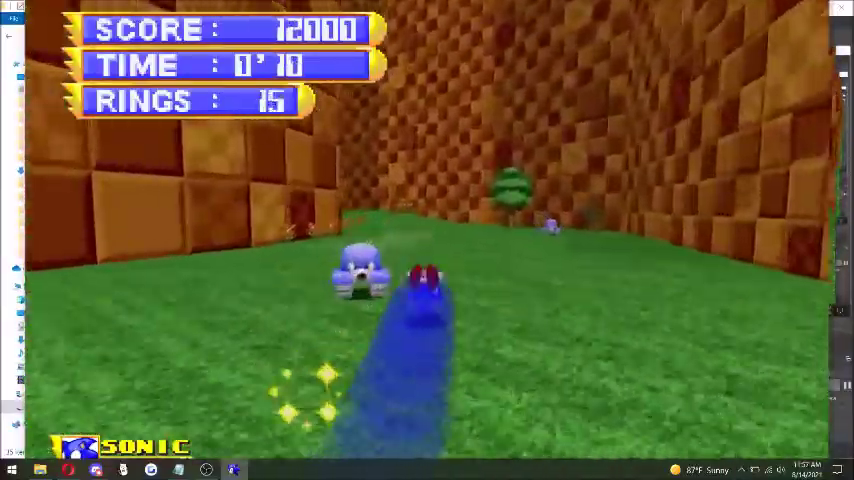
key("Up")
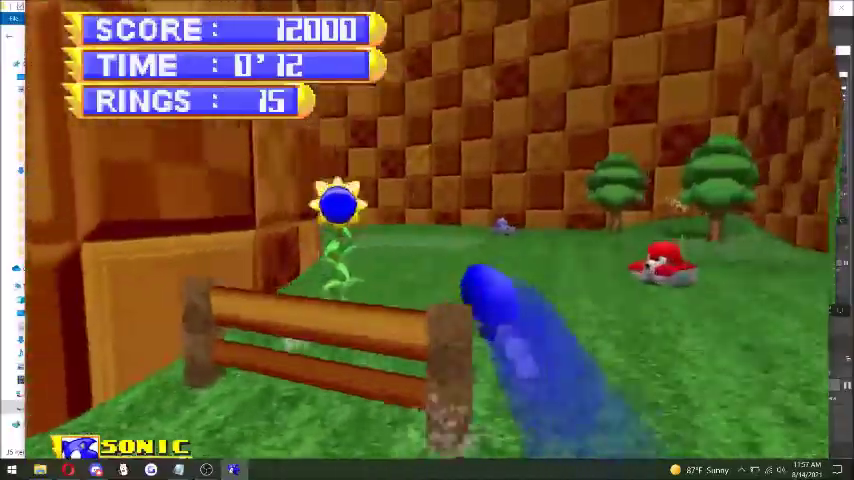
key("Up")
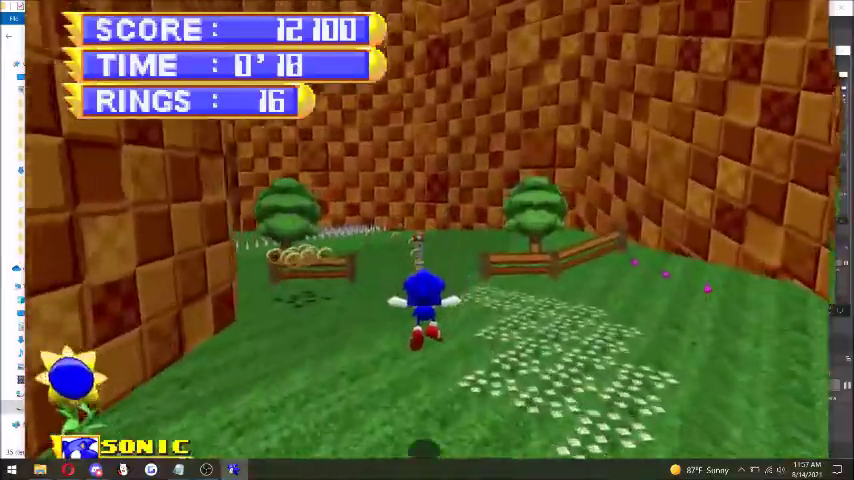
key("Up")
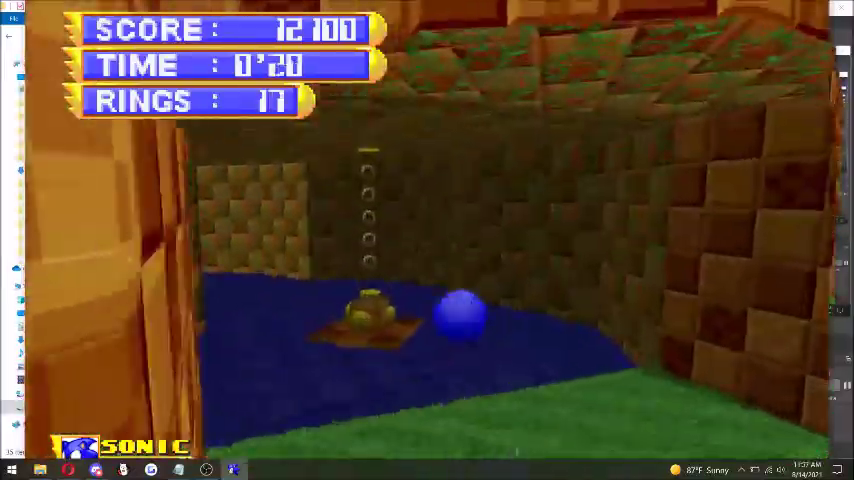
key("Up")
key("Up")
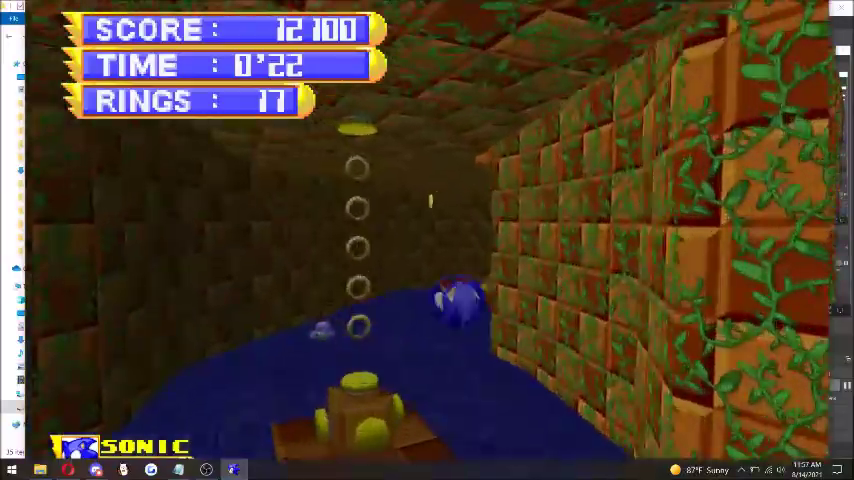
key("Up")
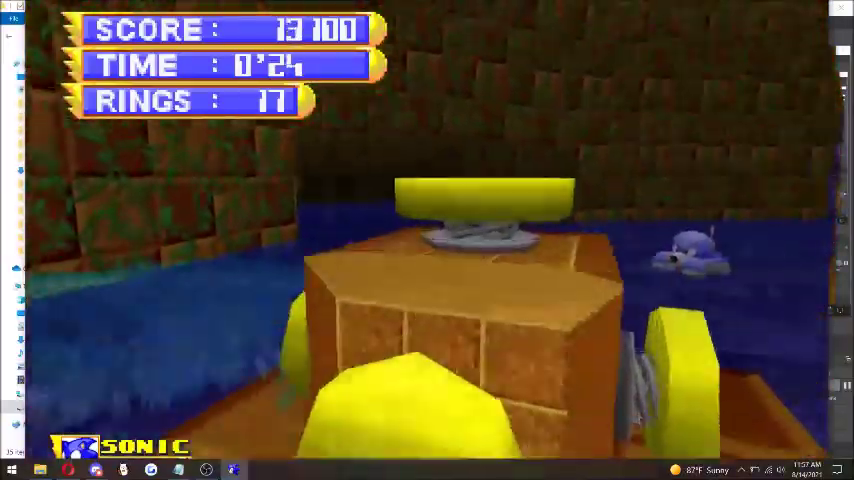
key("Up")
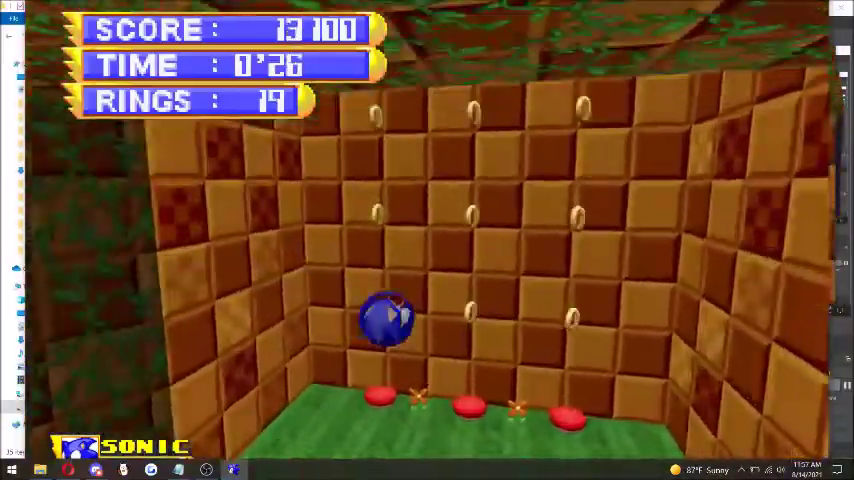
key("space")
key("Up")
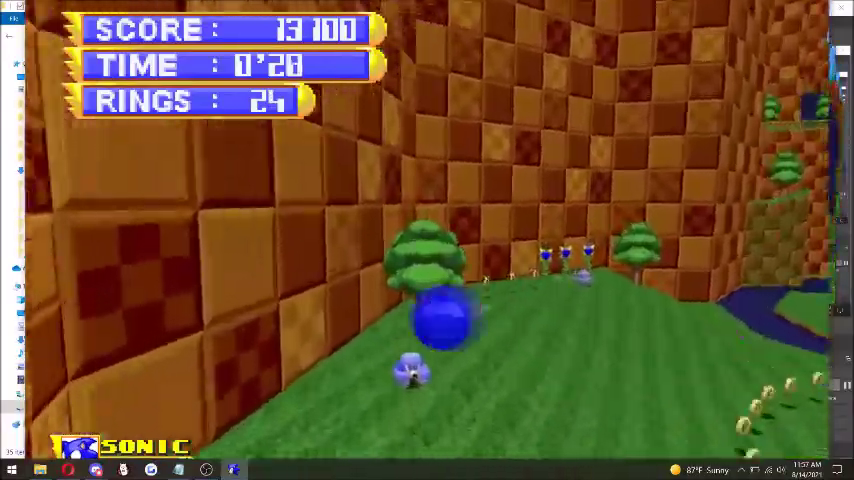
key("Up")
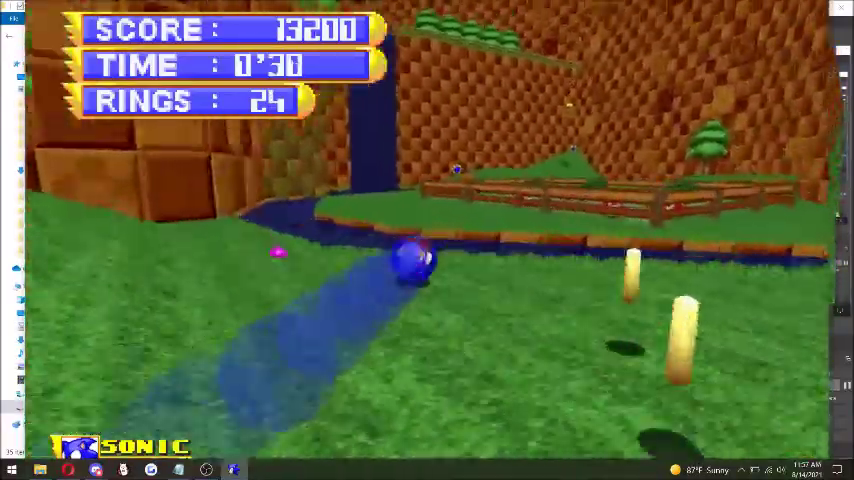
key("Up")
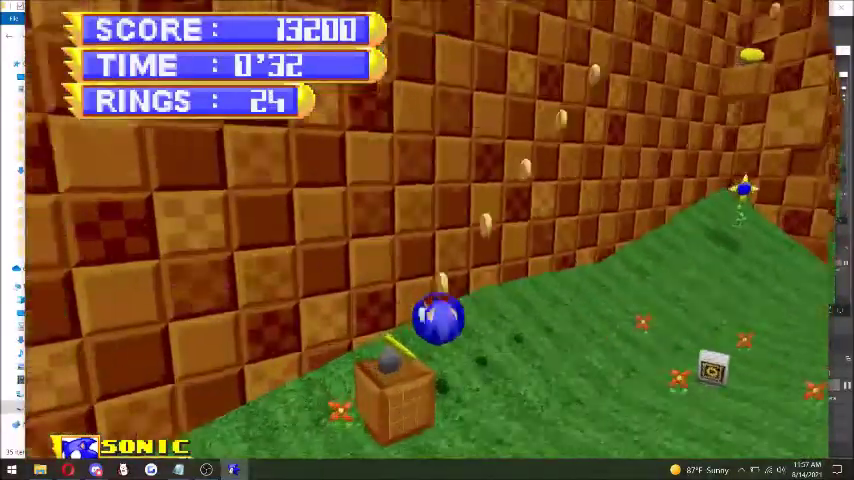
key("space")
key("Up")
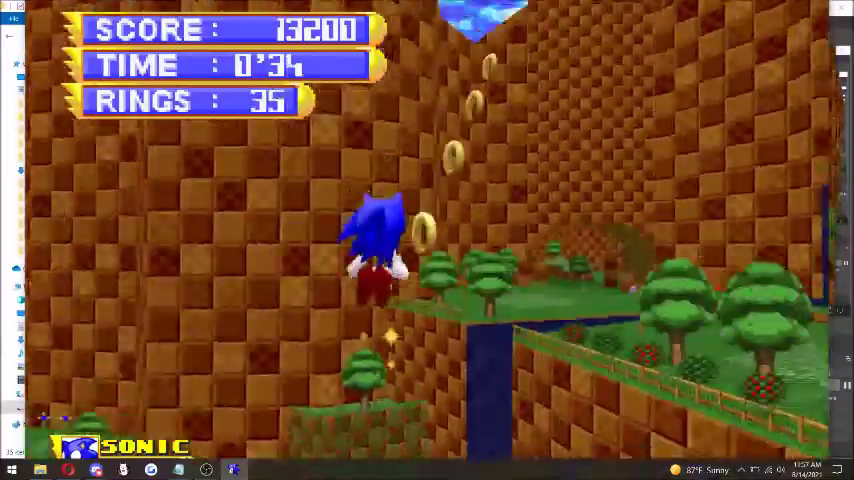
key("Up")
key("Up")
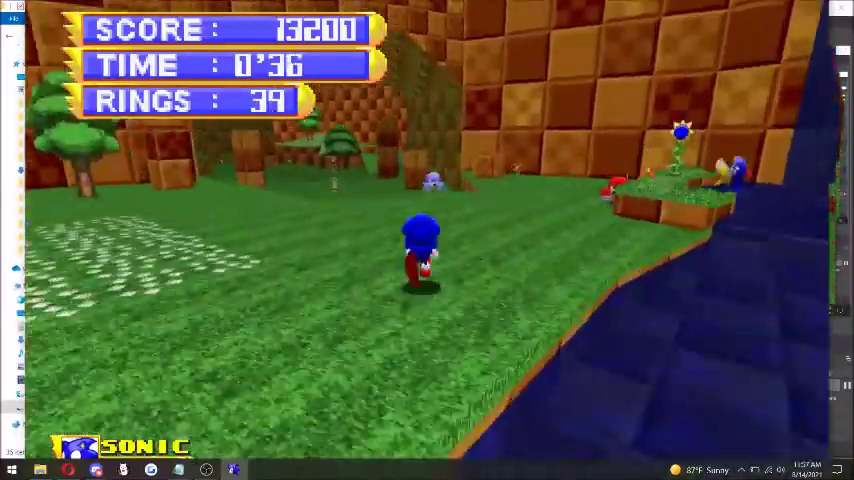
key("space")
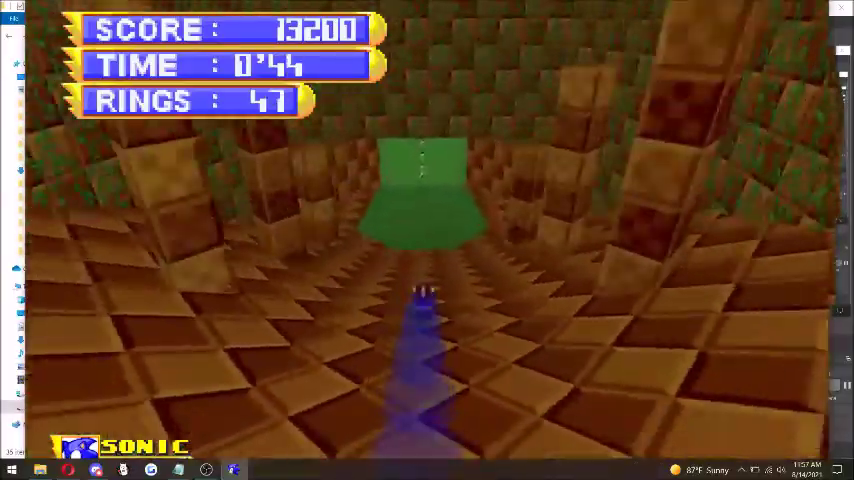
key("Up")
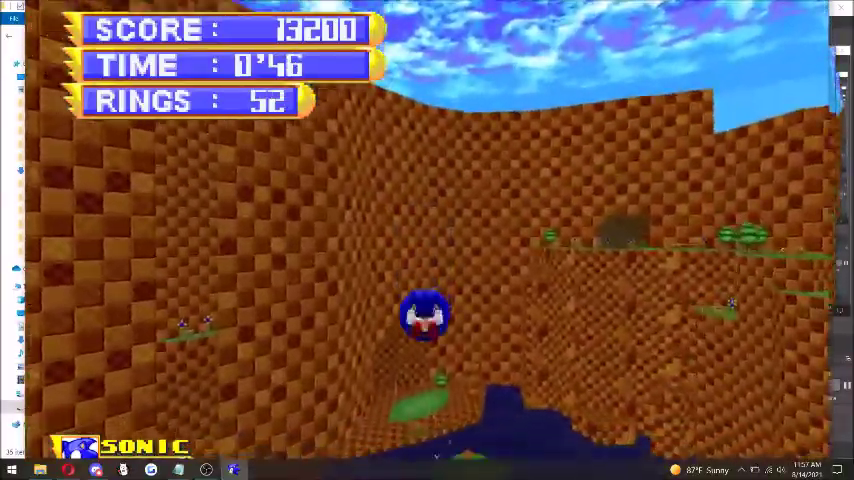
key("Up")
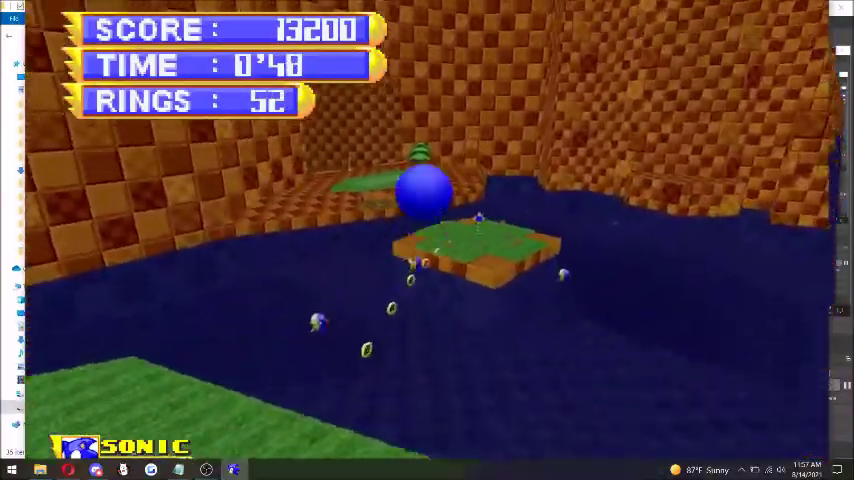
key("Up")
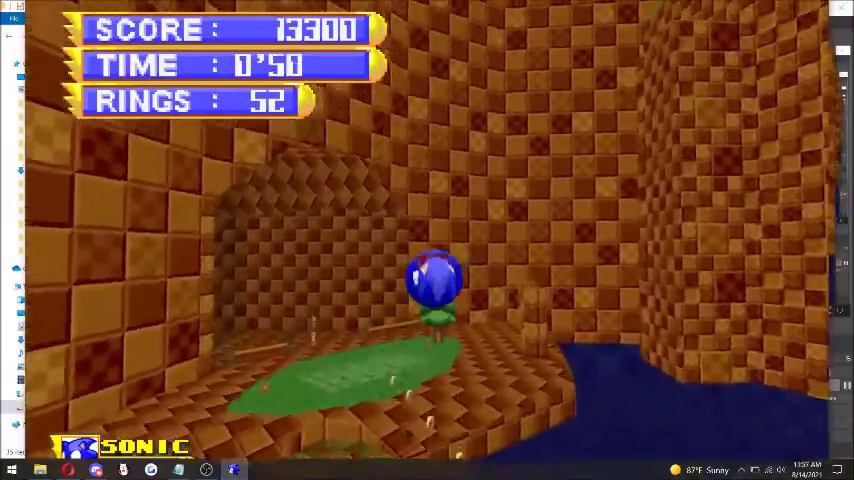
key("Up")
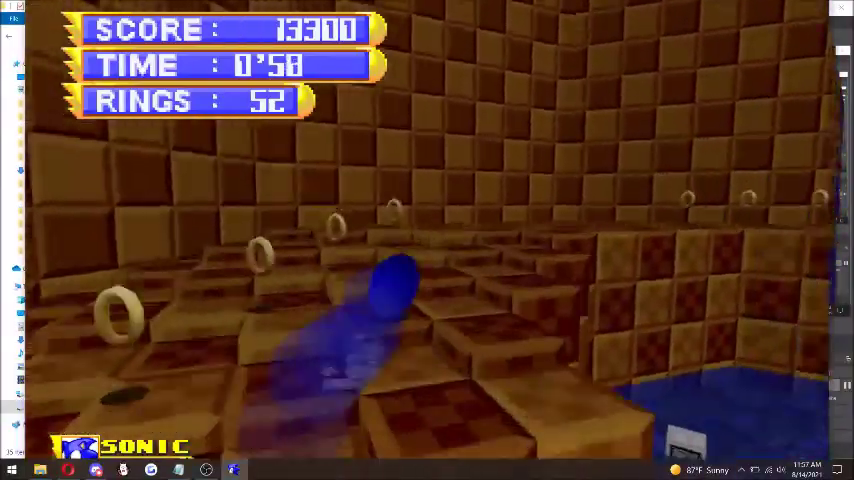
key("Up")
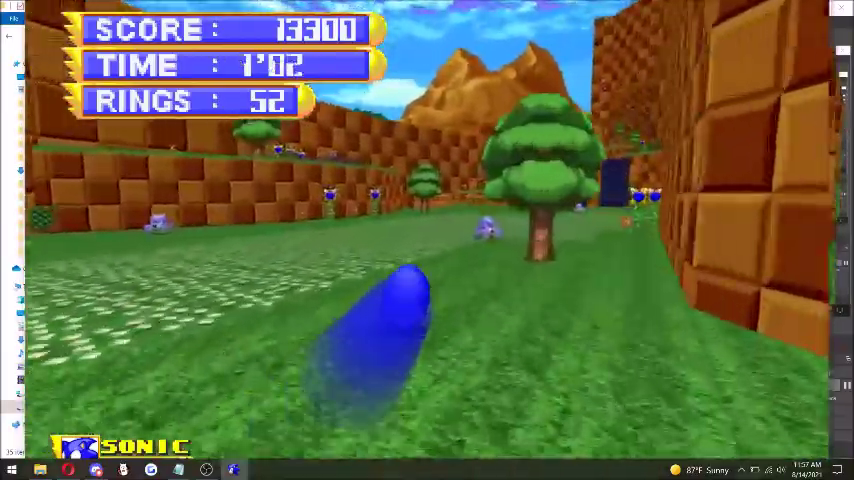
key("Up")
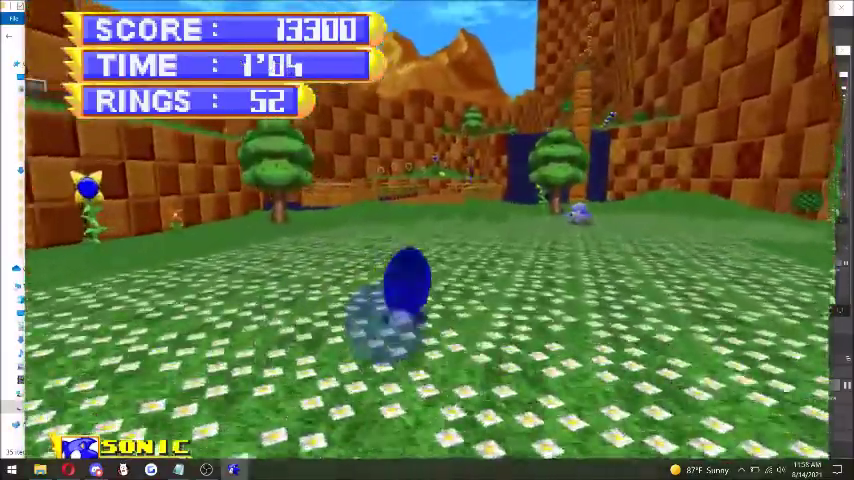
key("Up")
key("space")
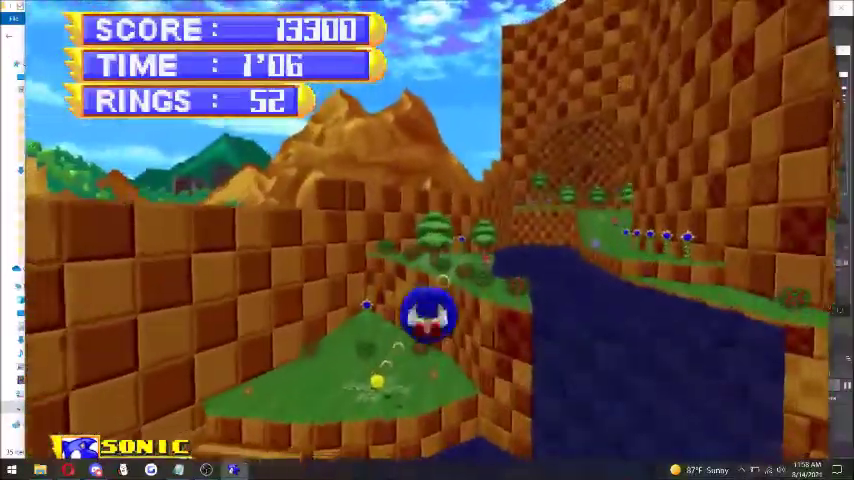
key("Up")
key("space")
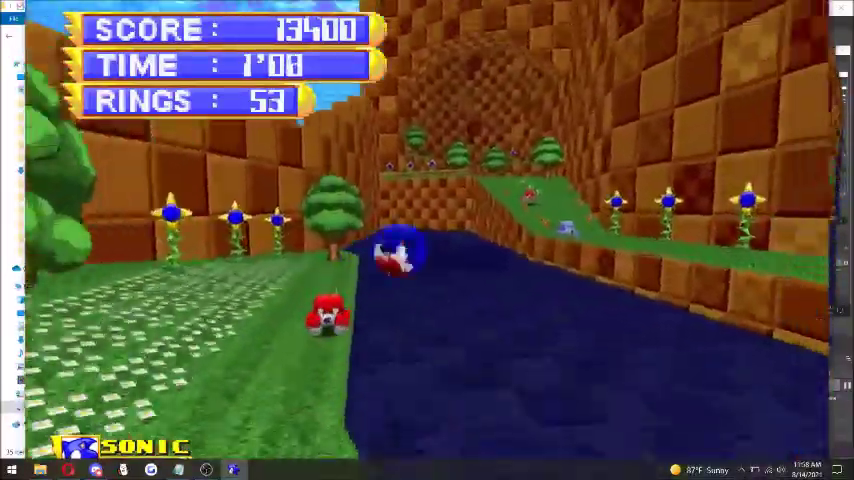
key("Up")
key("space")
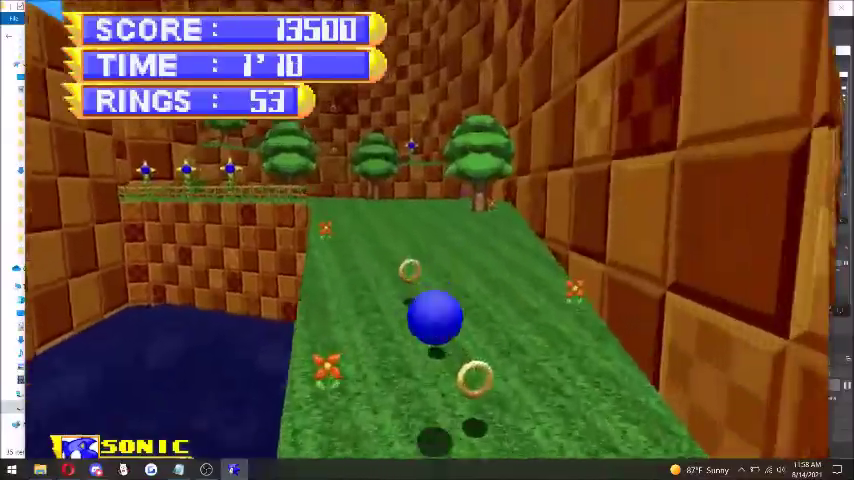
key("Up")
key("space")
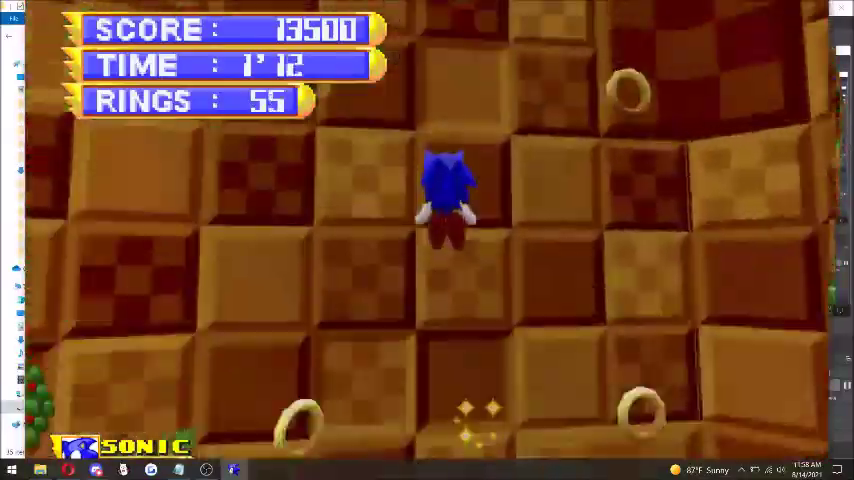
key("Up")
key("space")
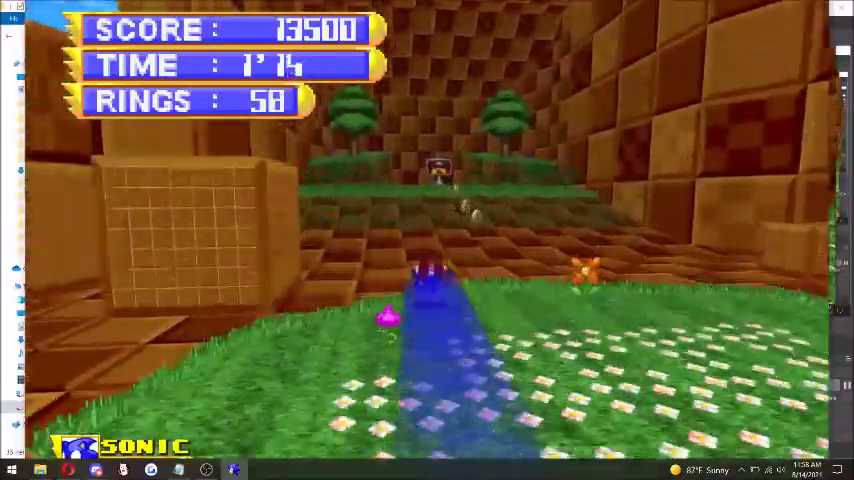